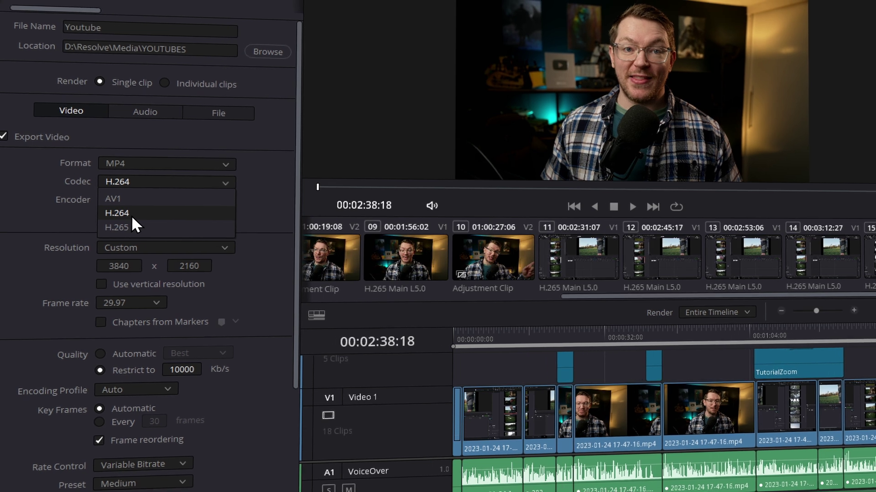
Bring up Custom Export settings: QuickTime, H.264, 3840 x 2160 at 29.97 fps
click(116, 227)
scroll(151, 274, down, 2)
click(165, 209)
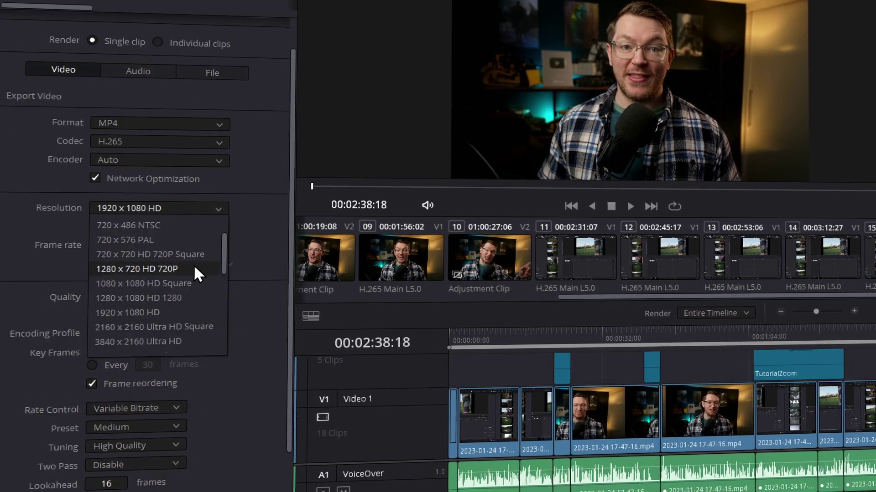
scroll(192, 279, down, 2)
click(151, 298)
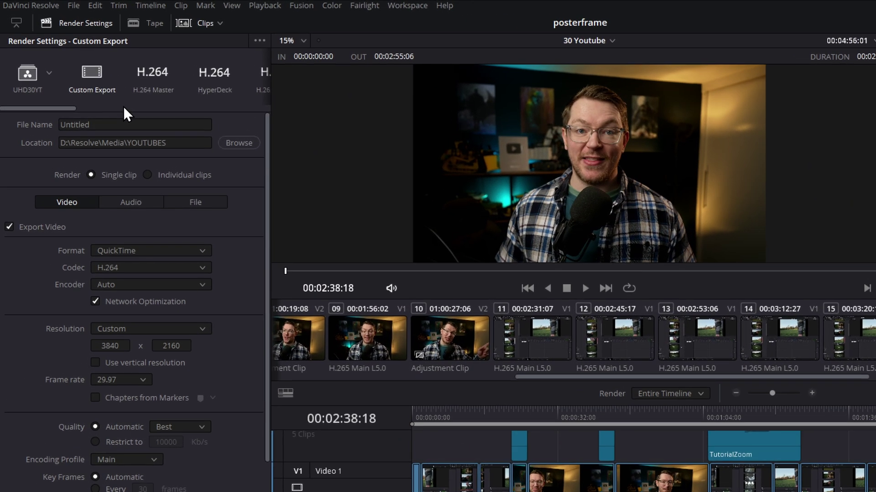
Load the YouTube 1080p preset and keep its resolution at 1920 x 1080
drag(25, 108, 90, 109)
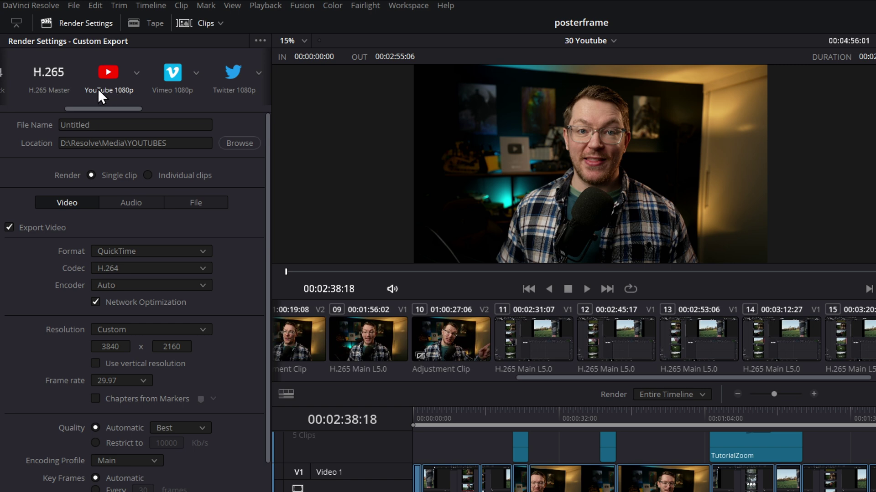
click(108, 68)
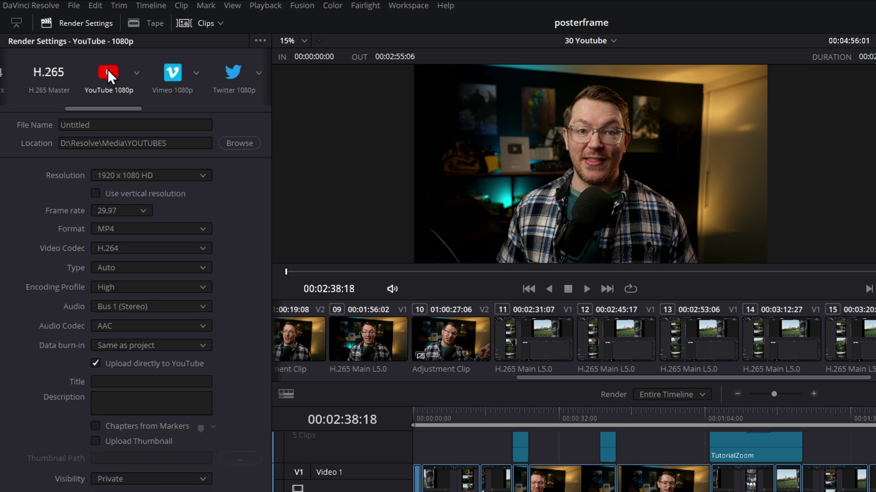
click(136, 73)
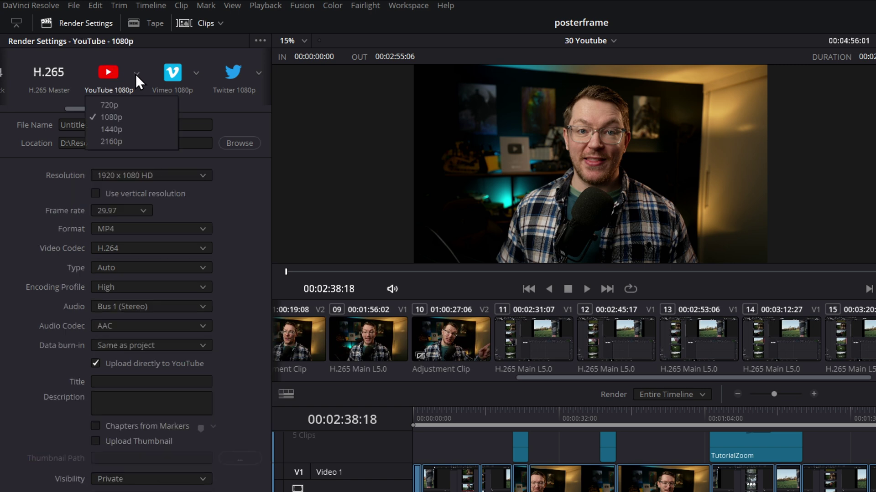
click(124, 120)
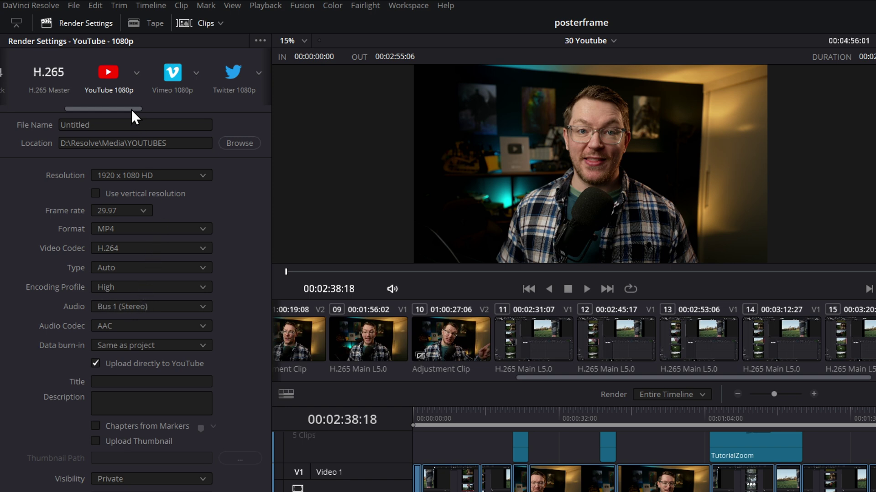
drag(131, 110, 83, 117)
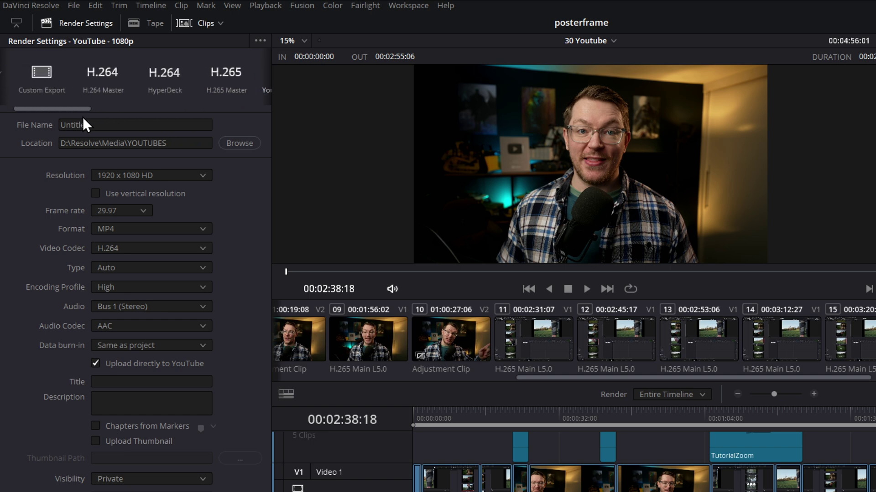
Switch back to Custom Export and name the output file 'Youtube'
click(47, 88)
click(128, 123)
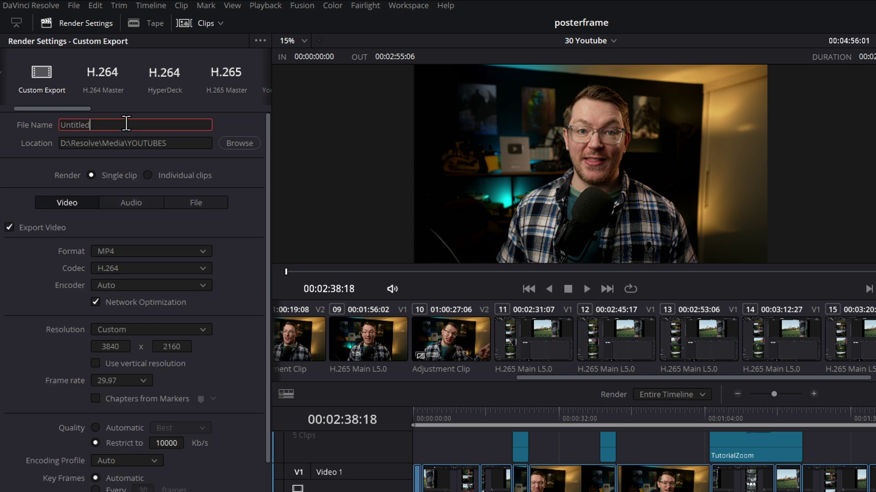
key(ctrl+a)
text(Youtube)
Keep MP4 as the container format
click(145, 251)
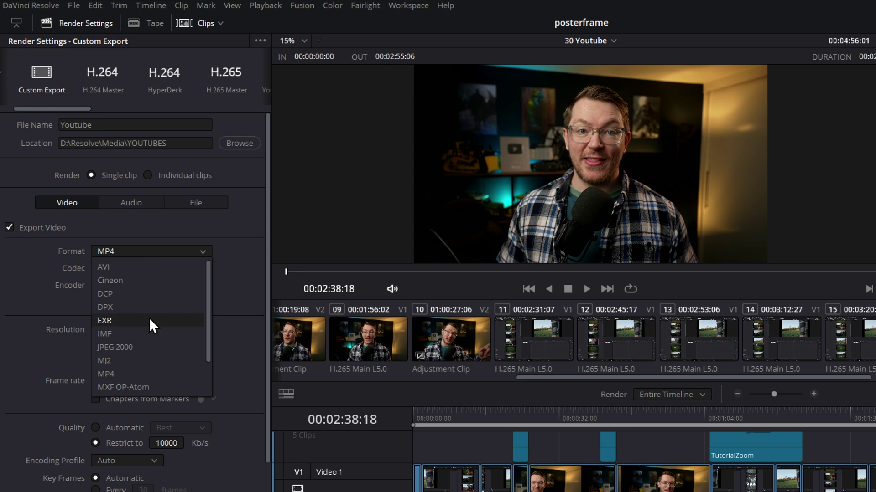
scroll(141, 377, down, 1)
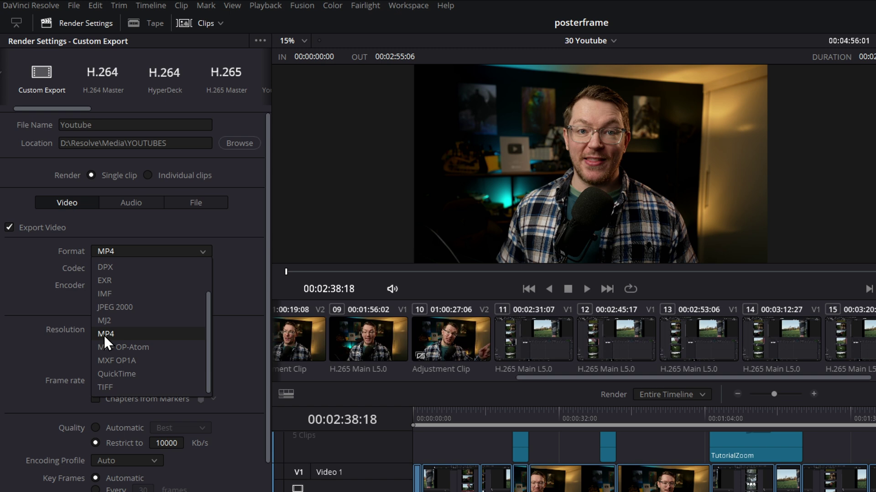
click(104, 335)
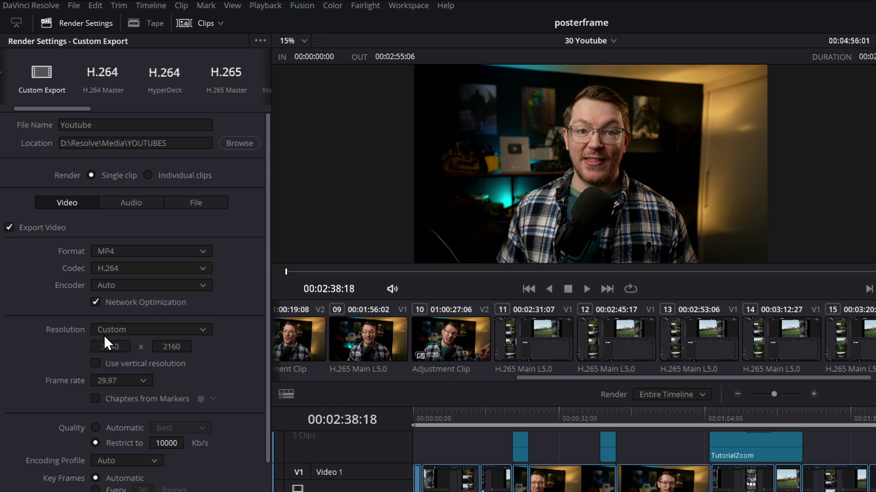
Set the video codec to H.265 with the encoder left on Auto
click(169, 269)
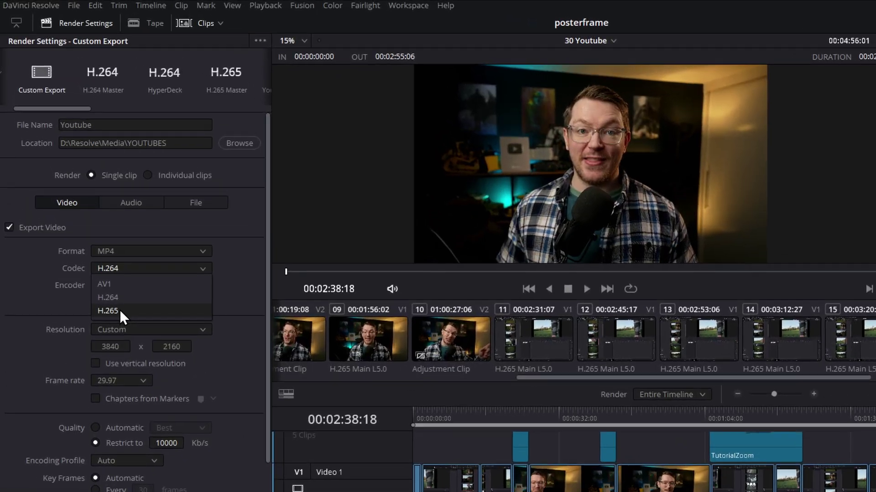
click(120, 310)
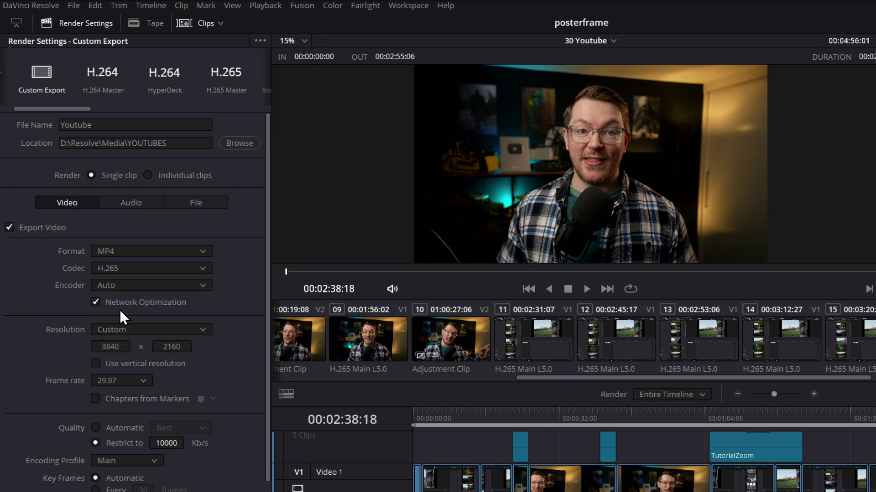
click(141, 285)
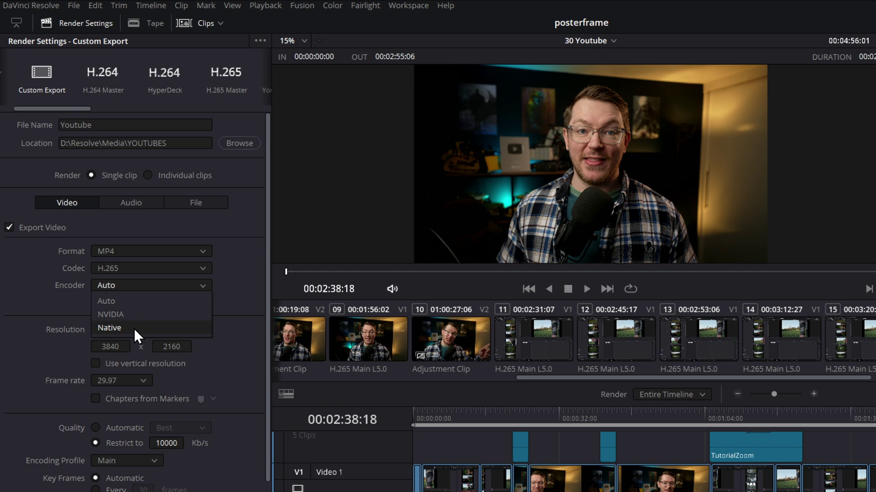
click(236, 291)
scroll(234, 299, down, 1)
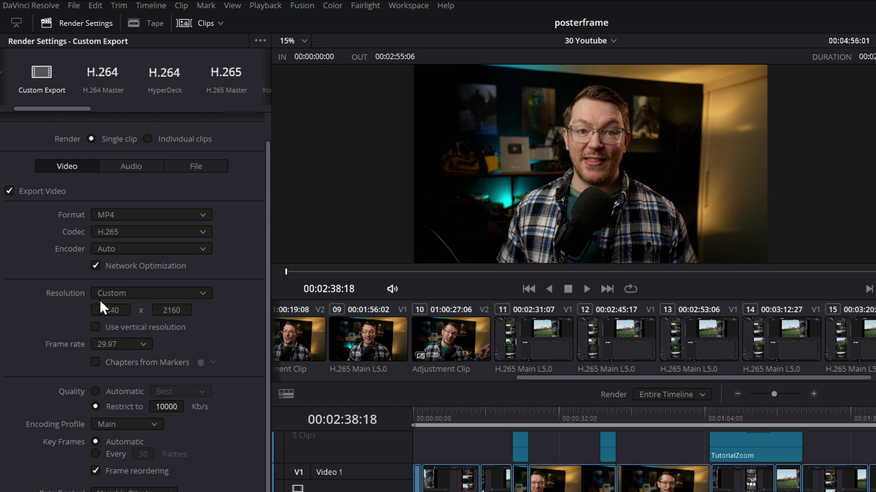
Choose 3840 x 2160 Ultra HD as the output resolution
click(148, 294)
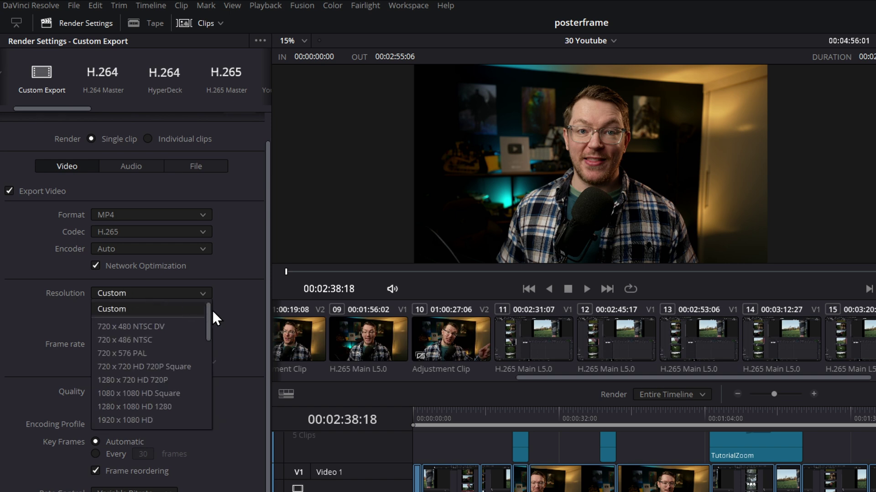
drag(208, 311, 208, 331)
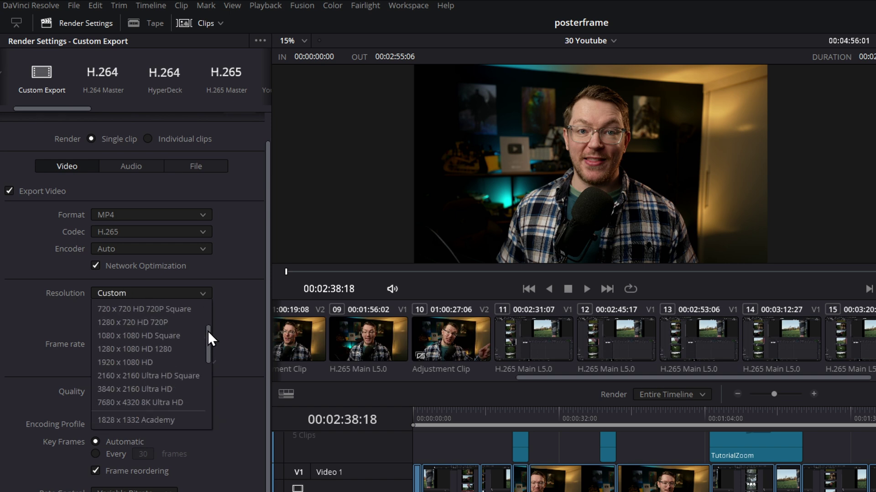
click(133, 389)
click(183, 294)
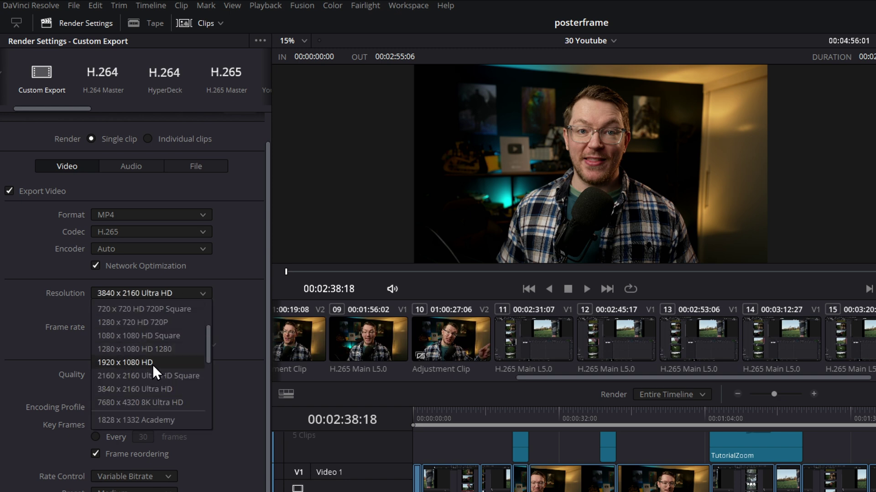
scroll(208, 344, down, 1)
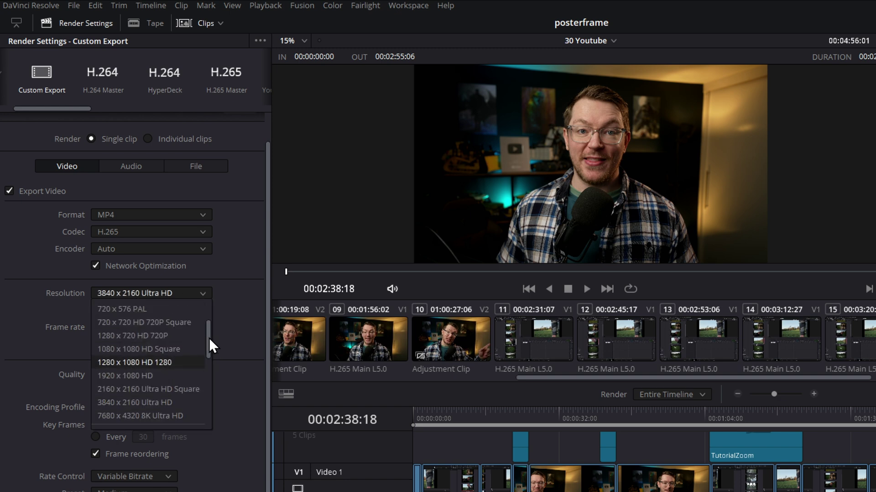
drag(209, 359, 209, 312)
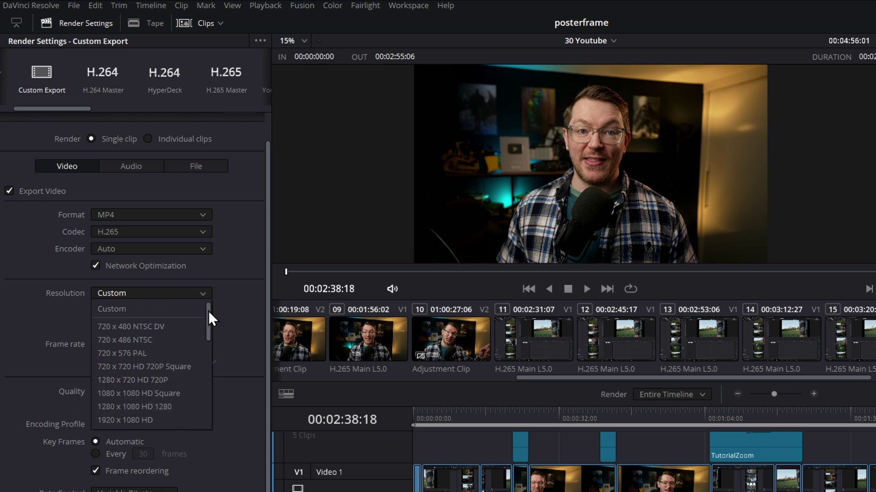
click(111, 307)
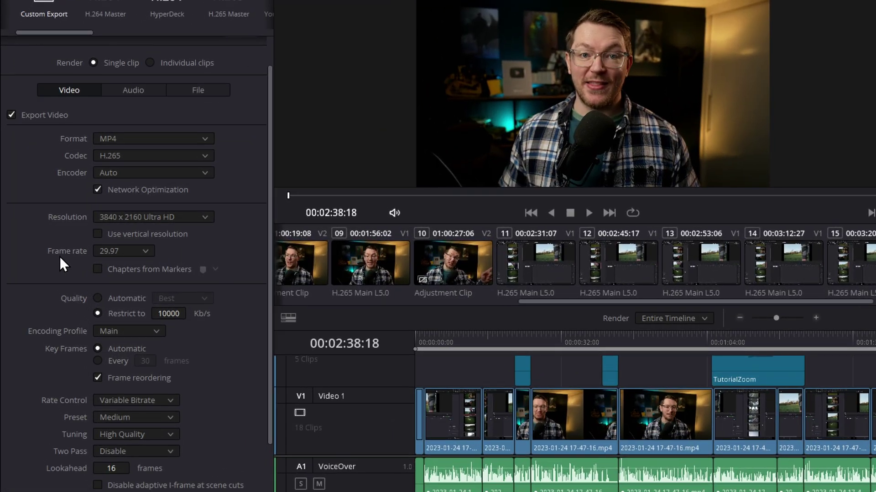
Keep 29.97 fps and switch quality from the 10000 Kb/s cap to Automatic Best
click(127, 251)
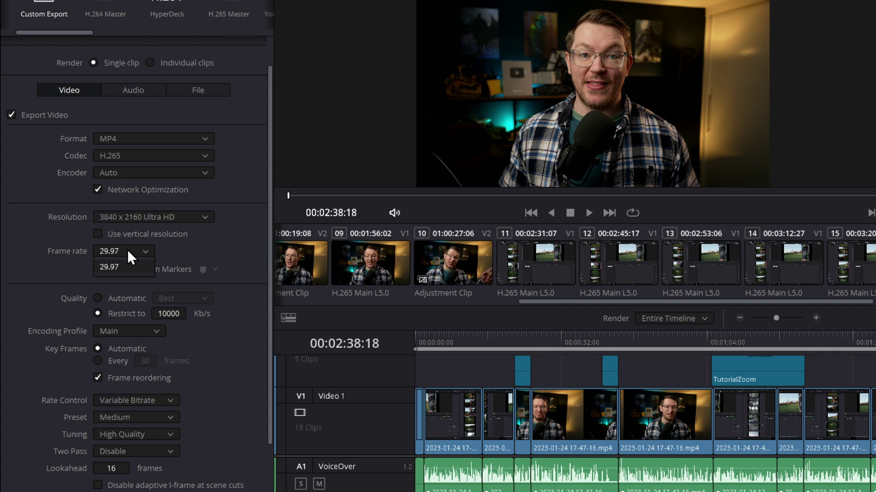
click(110, 266)
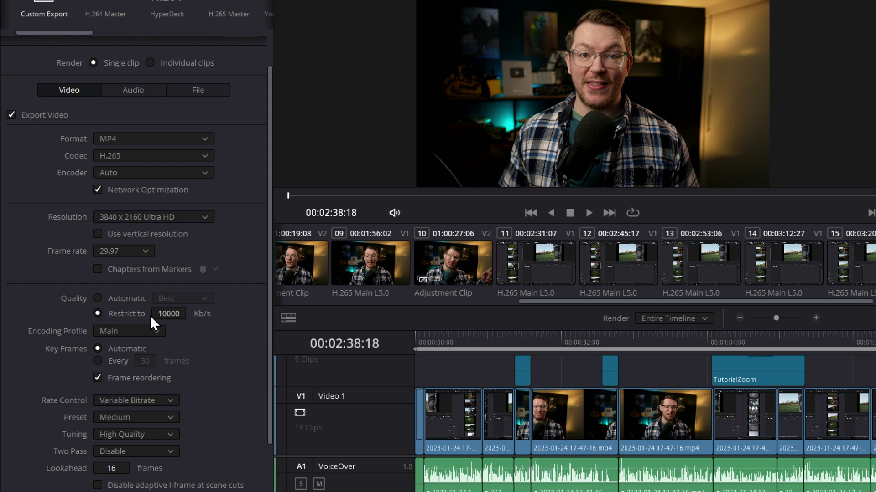
click(98, 298)
click(190, 302)
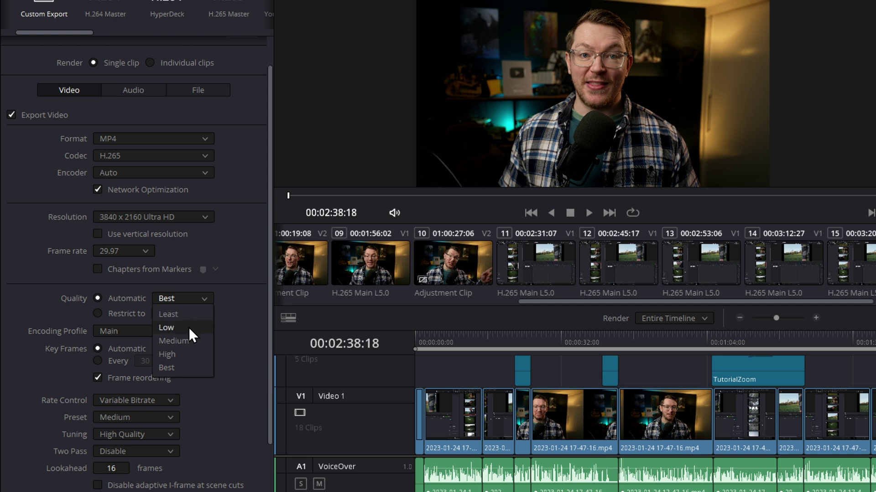
click(177, 367)
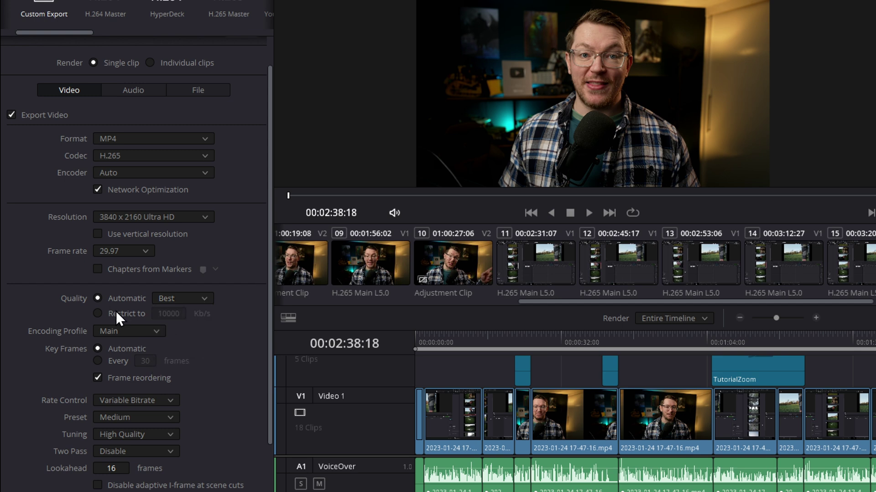
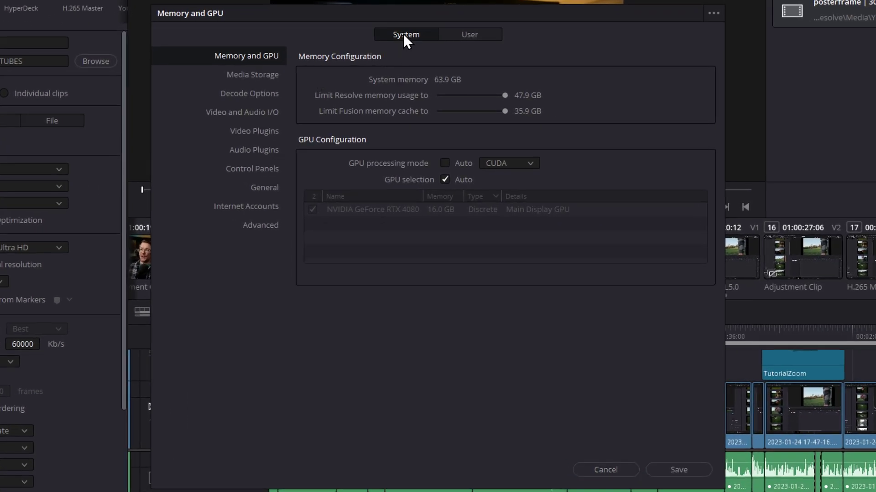
Sign in to YouTube under Internet Accounts with video-management permission, then save the preferences
click(246, 207)
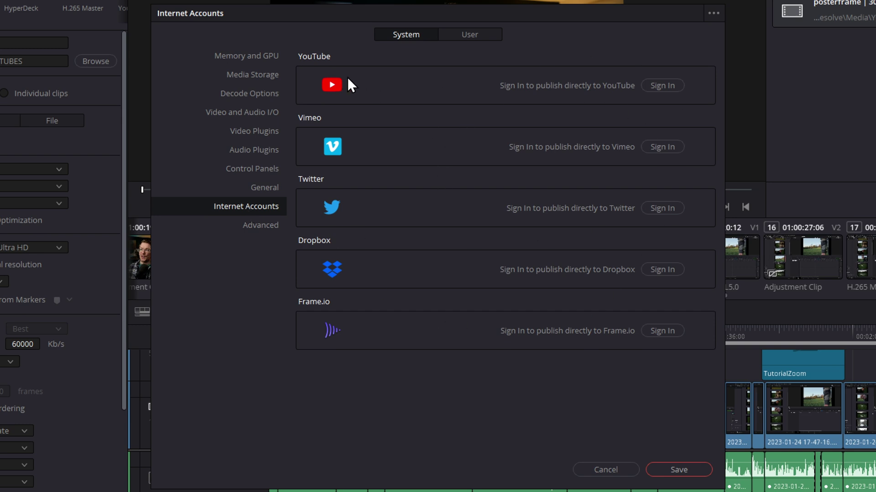
click(669, 87)
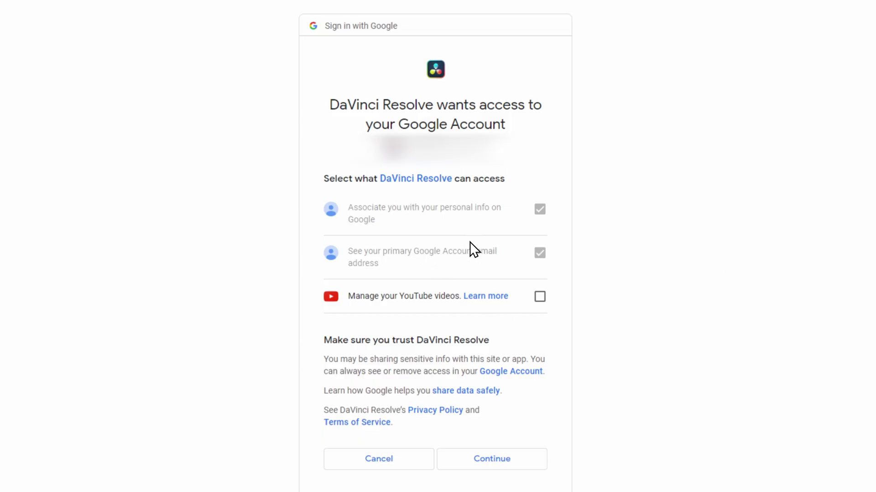
click(539, 297)
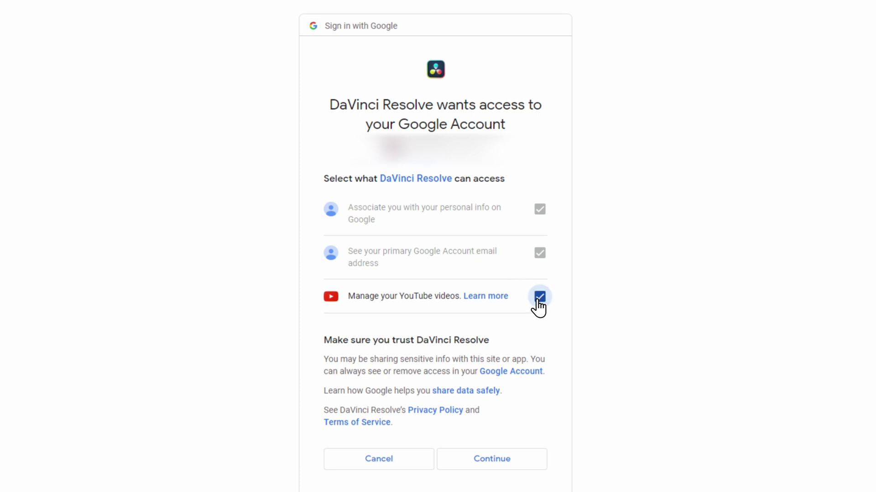
click(498, 461)
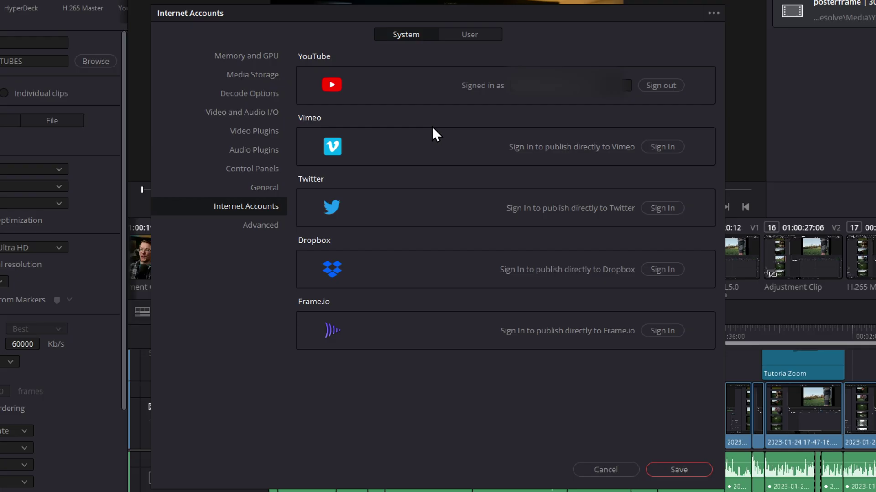
click(678, 470)
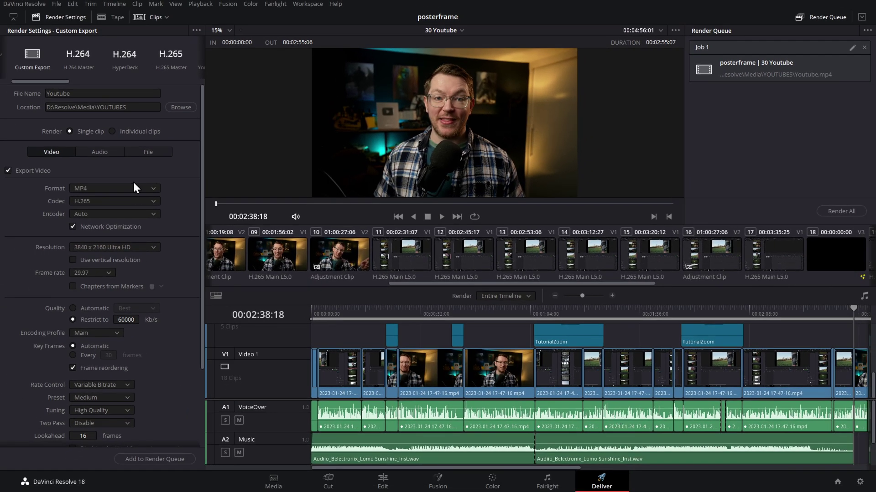
Turn on Upload directly to YouTube in the render settings' YouTube section
drag(202, 128, 201, 136)
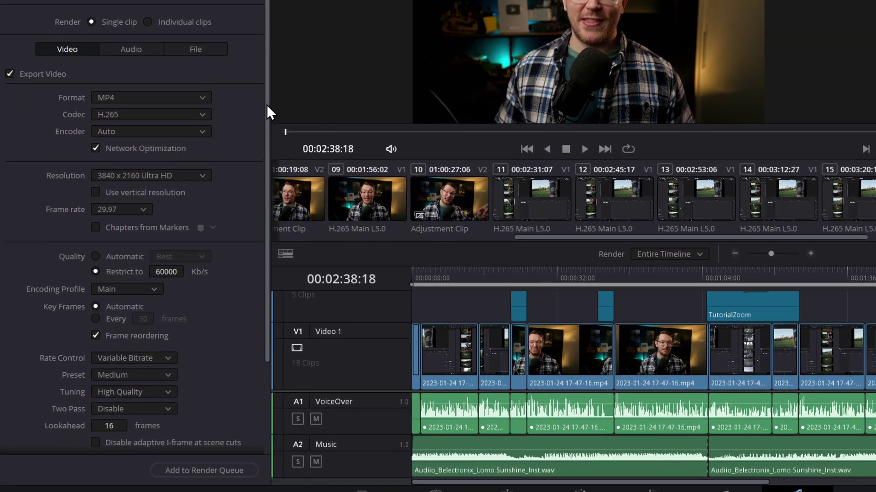
scroll(267, 109, down, 5)
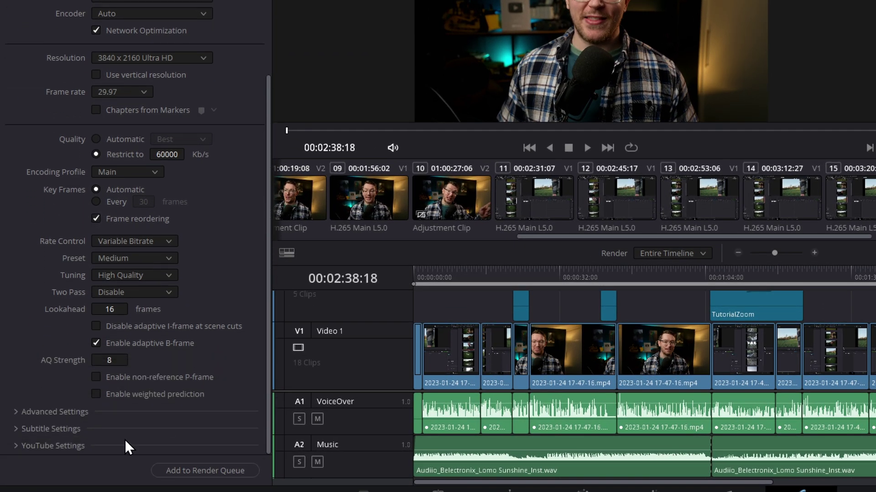
click(13, 445)
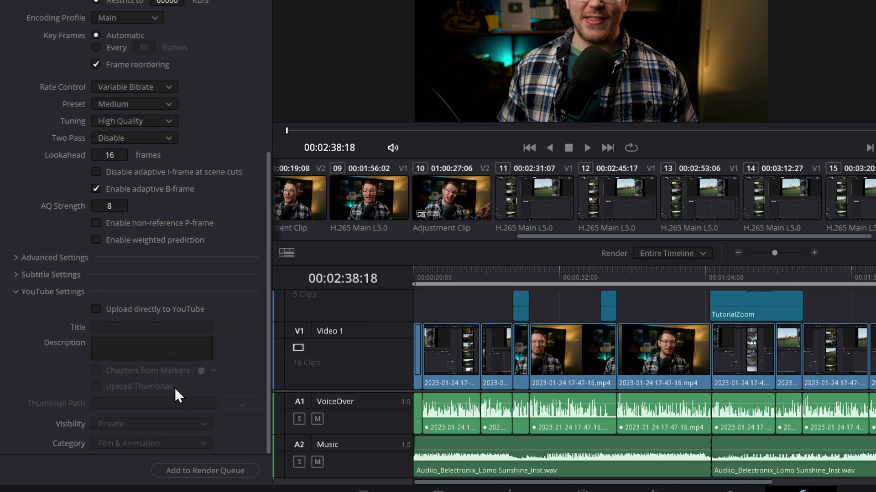
click(95, 309)
Title the video 'Test', set description 'asdfadsf', and enable thumbnail upload
click(115, 327)
text(Test)
click(122, 347)
text(asdfadsf)
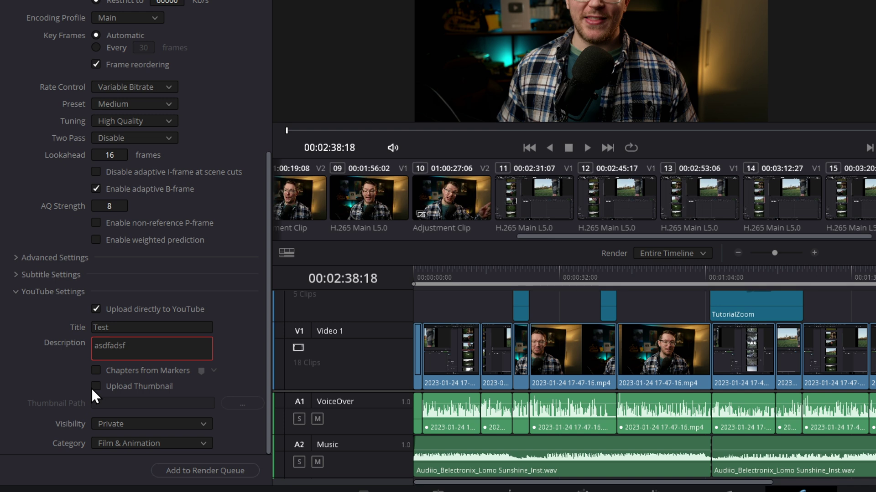
click(92, 387)
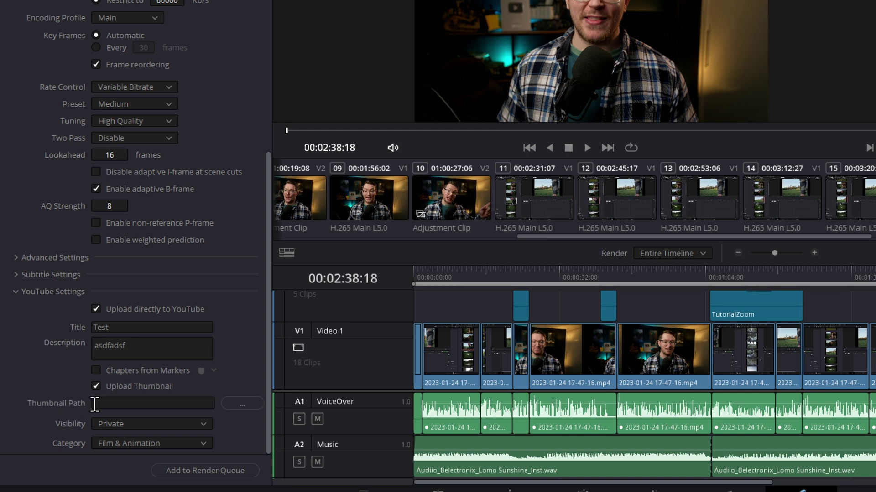
Set the thumbnail path to Thumbnail.png from the YOUTUBES folder
click(242, 404)
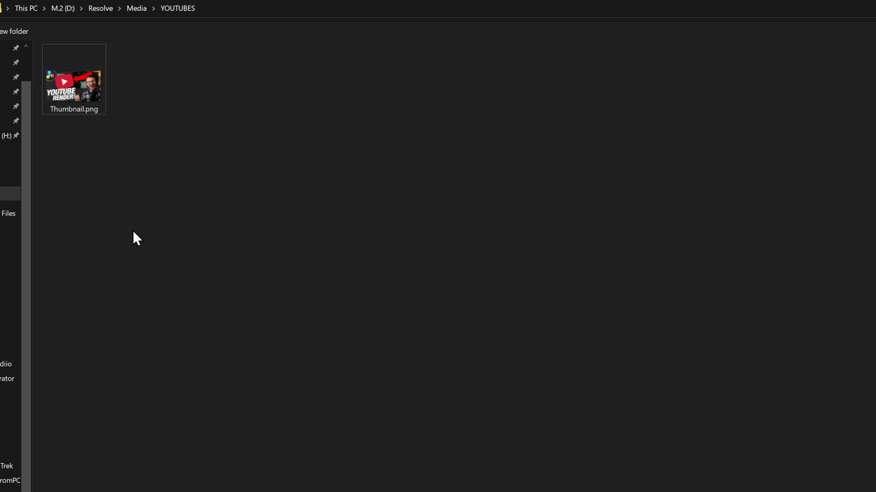
double_click(75, 95)
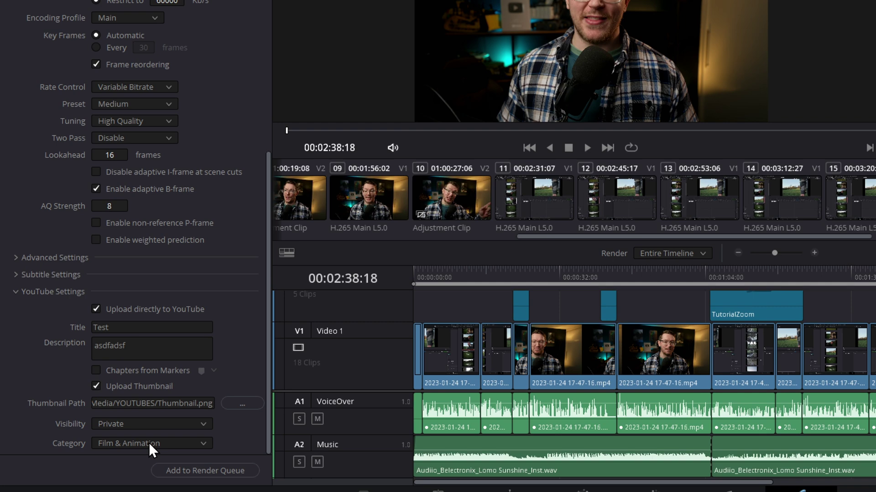
Queue the YouTube render as Job 2, toggle Review Before Upload, and render it
click(209, 472)
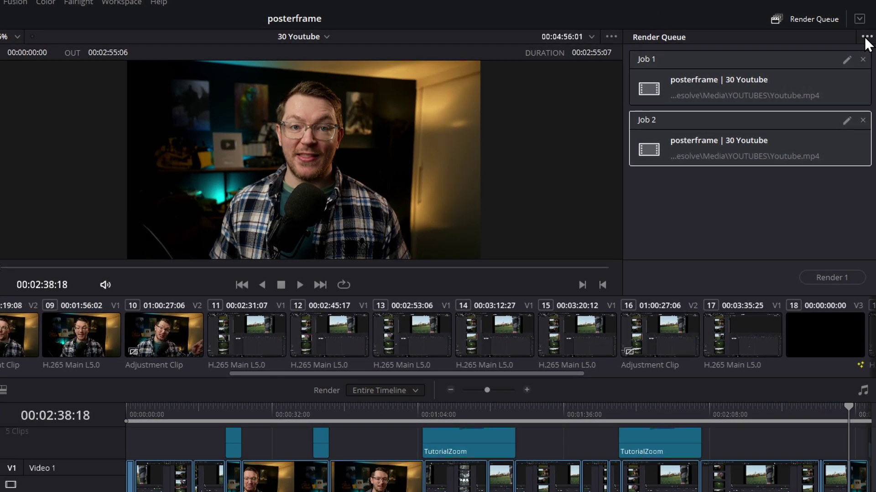
click(865, 38)
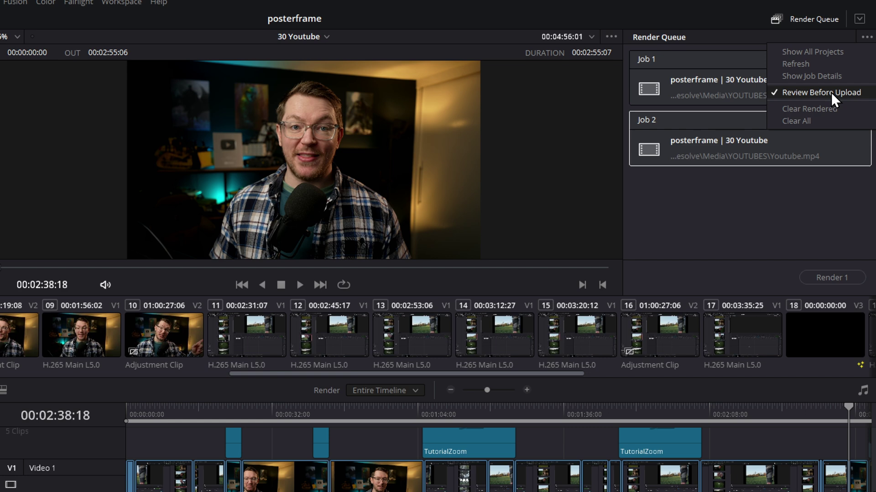
click(830, 92)
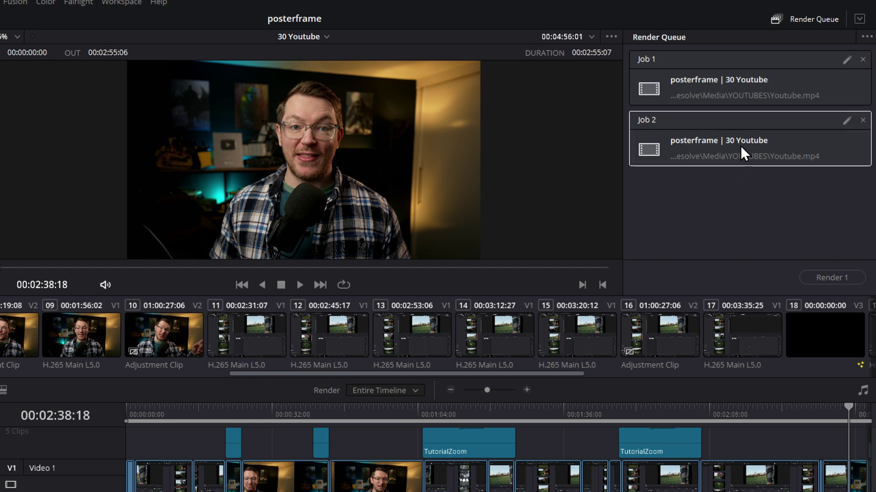
click(824, 276)
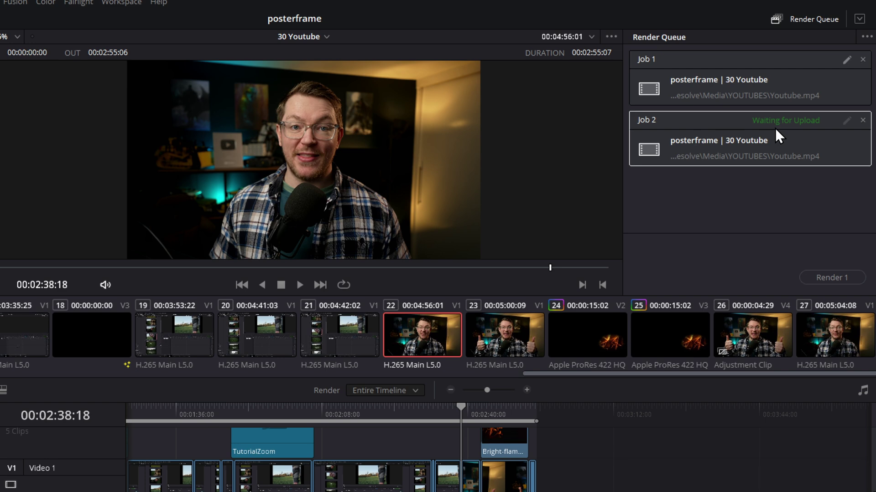
Play the rendered Youtube.mp4 from its folder to check it, then upload Job 2 to YouTube
right_click(715, 146)
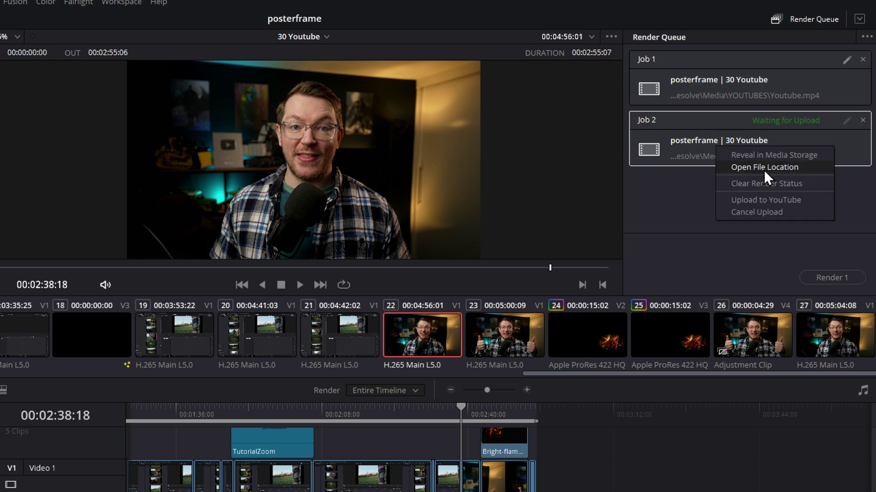
click(782, 168)
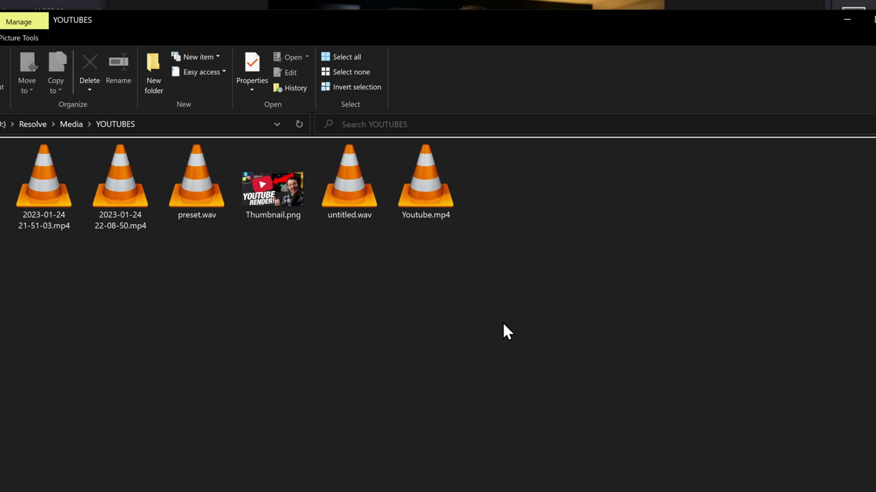
double_click(465, 188)
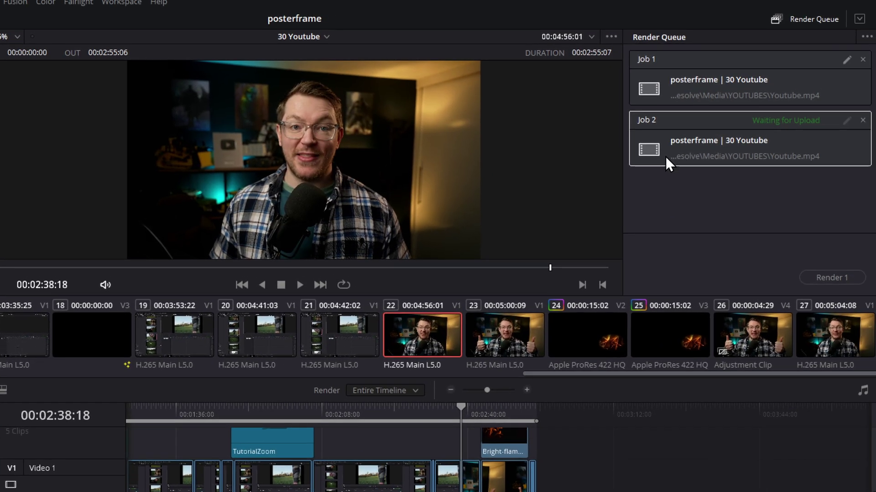
right_click(712, 145)
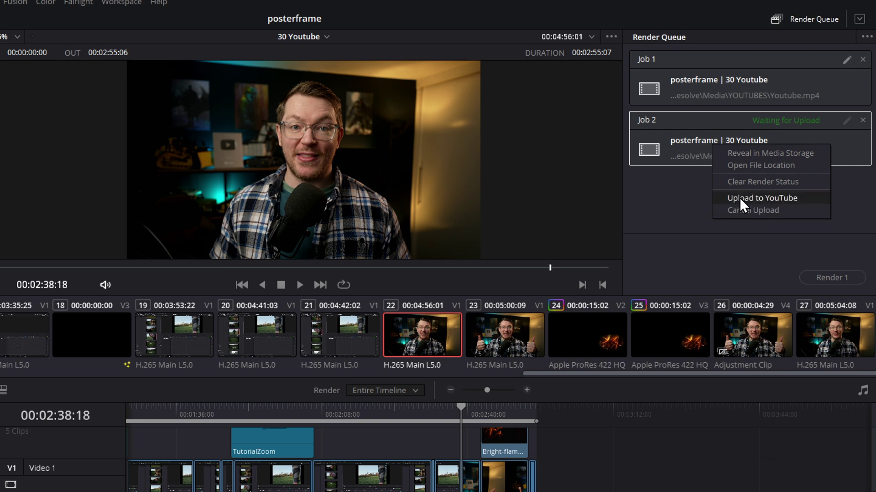
click(761, 199)
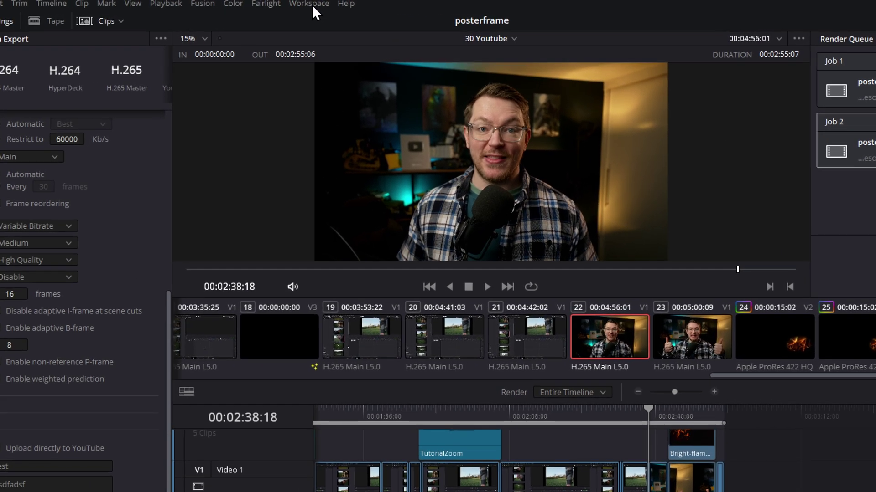
Review the Background Activity window, close it, and bring up Job 2's context menu
click(307, 4)
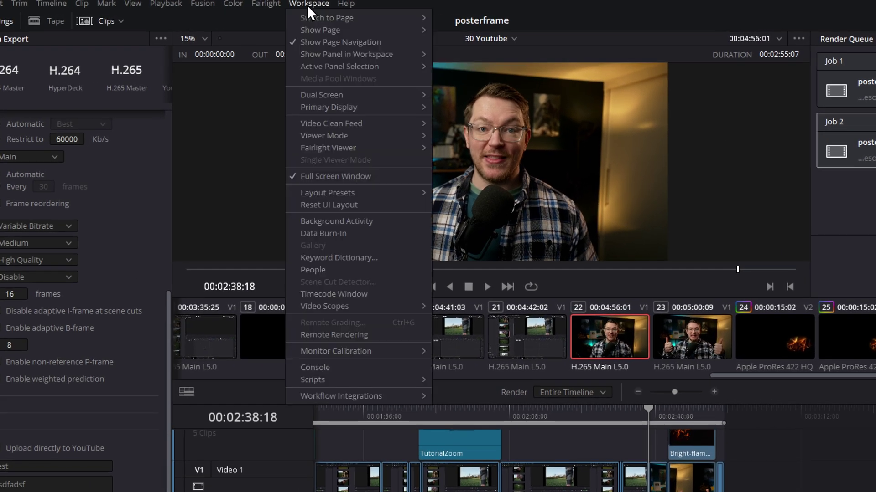
click(331, 223)
drag(710, 154, 669, 107)
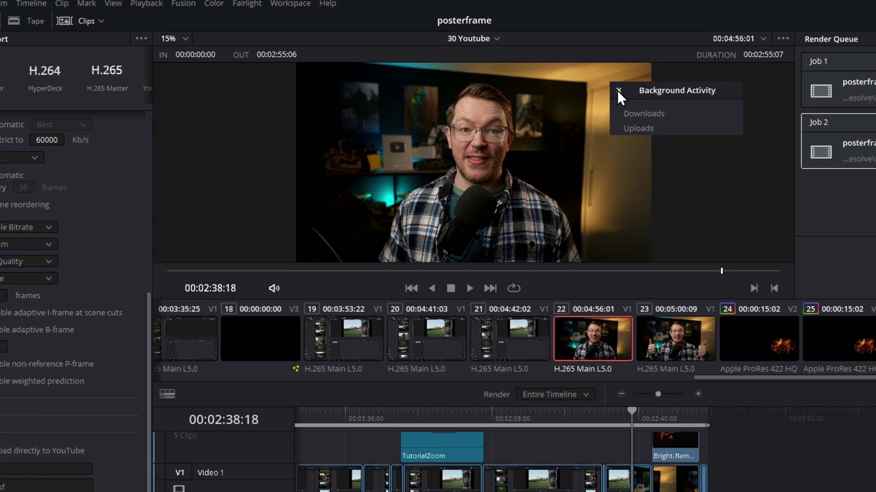
click(635, 90)
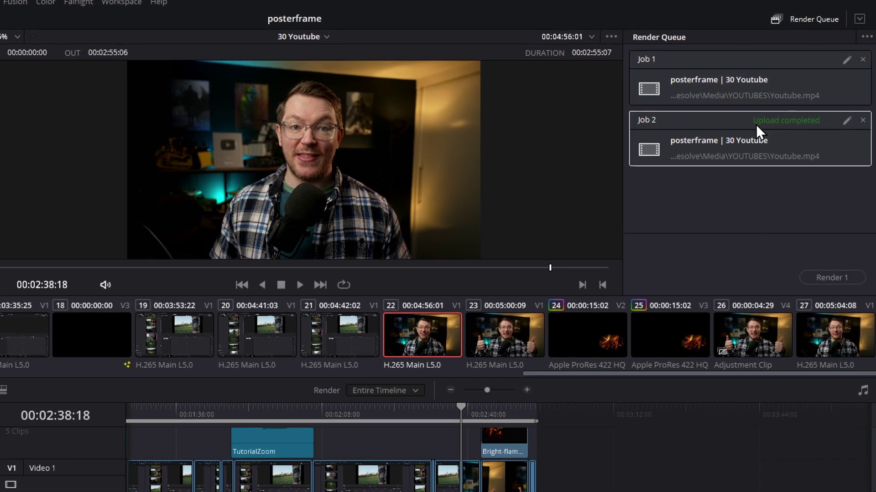
right_click(716, 146)
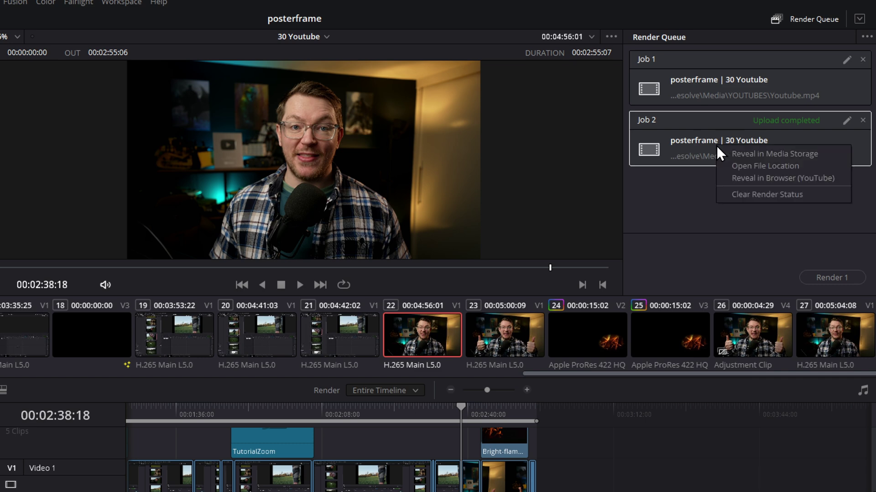
View the uploaded 'Test' video on YouTube and open its YouTube Studio details editor
click(763, 179)
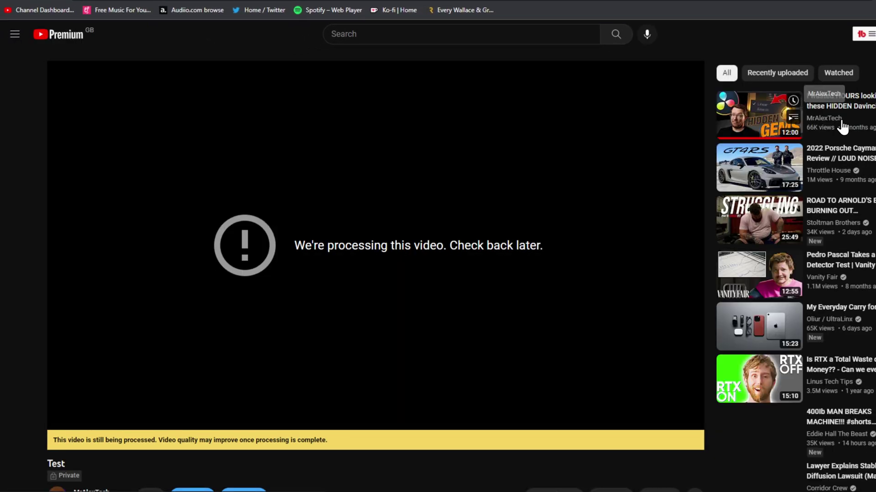
scroll(458, 191, down, 1)
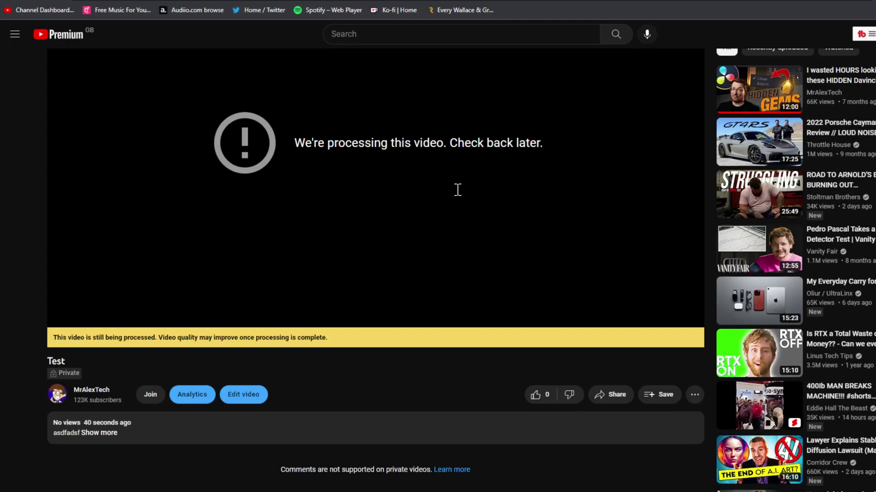
scroll(458, 192, up, 1)
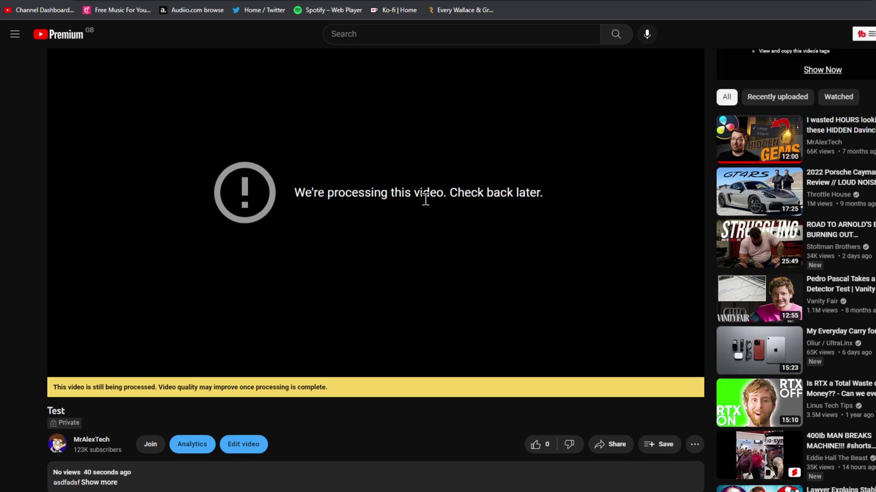
scroll(458, 224, down, 1)
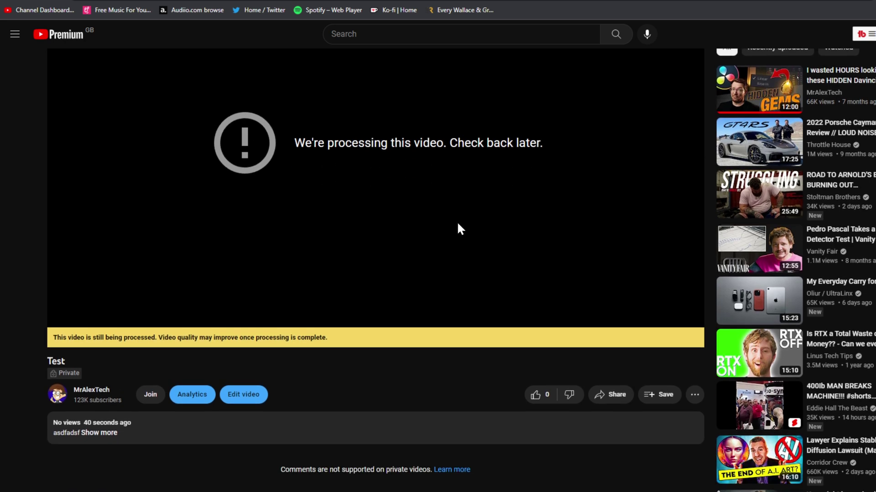
click(240, 400)
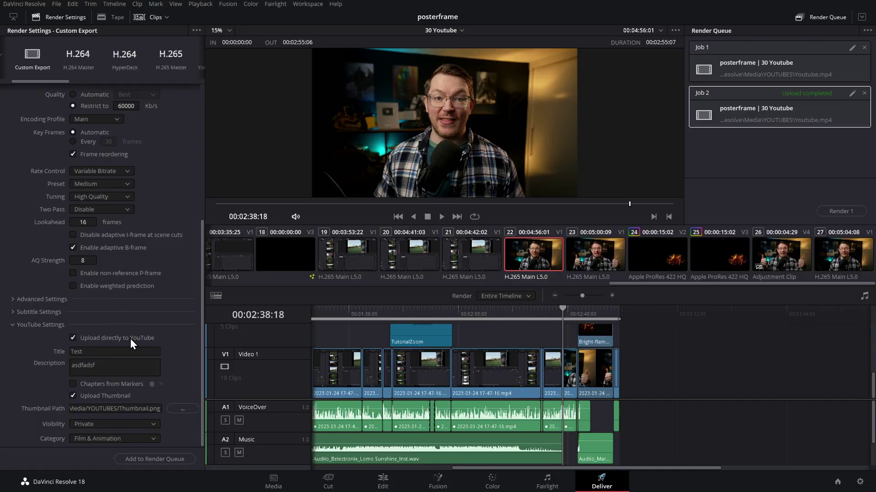
Scroll Render Settings to the top, showing Youtube.mp4 as H.265 MP4 at 3840 x 2160
scroll(129, 370, up, 5)
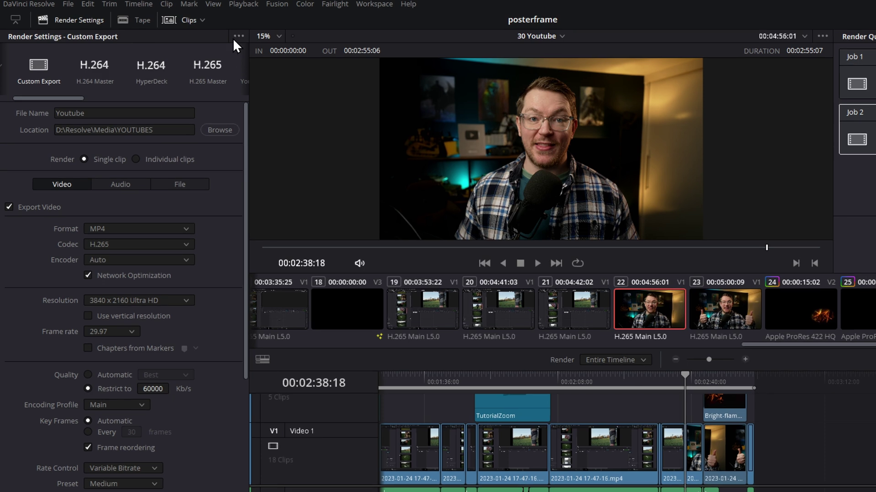
Save the current export settings as a new render preset named '265 4k 30'
click(238, 36)
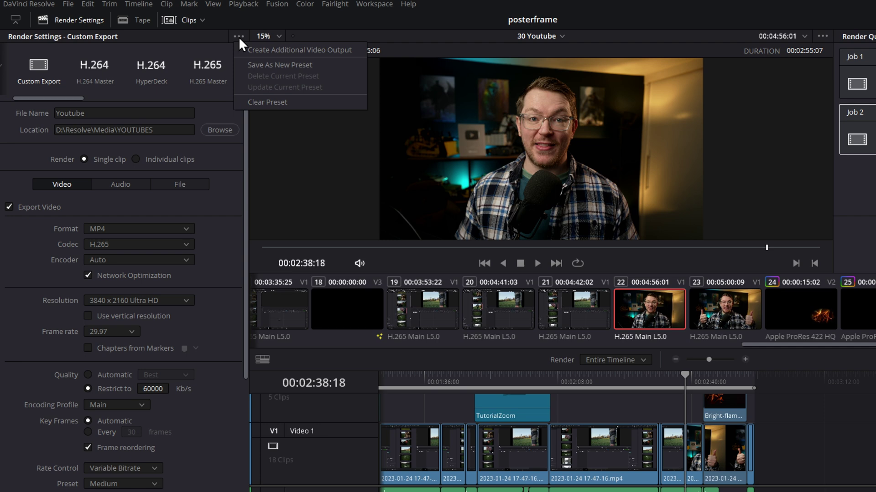
click(266, 64)
text(265 4k 30)
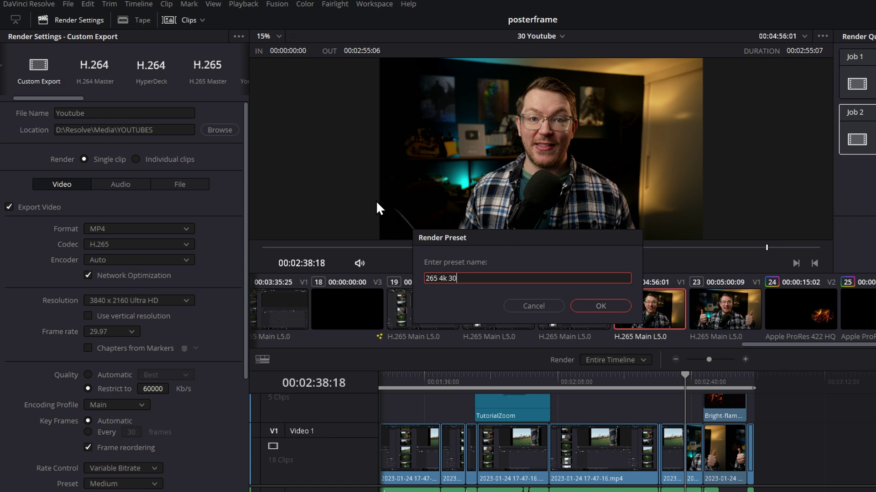
click(601, 306)
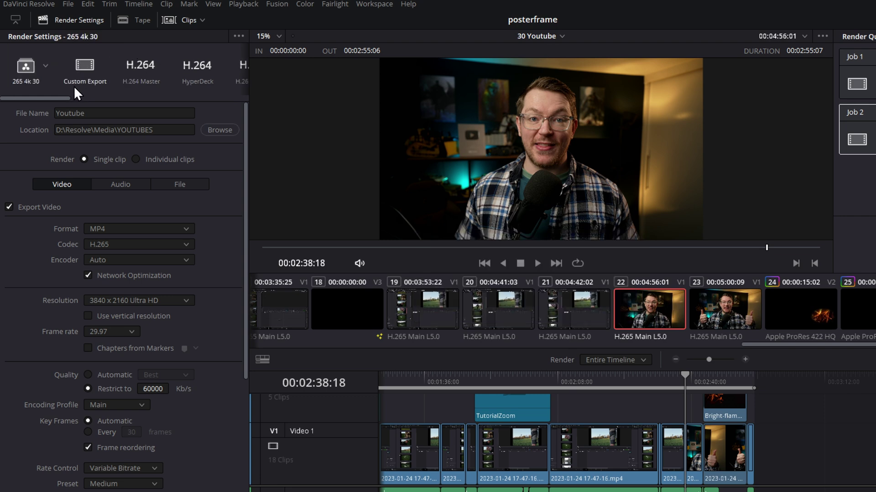
Load the custom '265 4k 30' preset from the render preset tiles
click(143, 61)
click(199, 66)
click(146, 67)
click(22, 67)
click(45, 65)
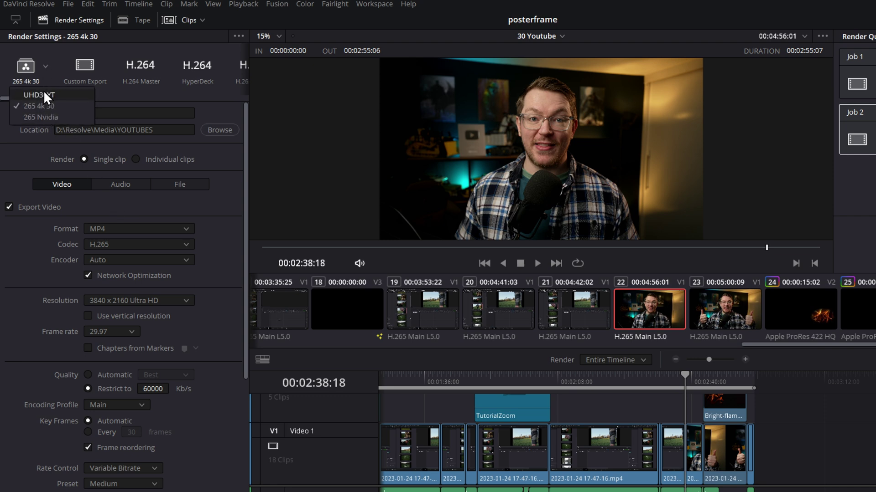
click(42, 106)
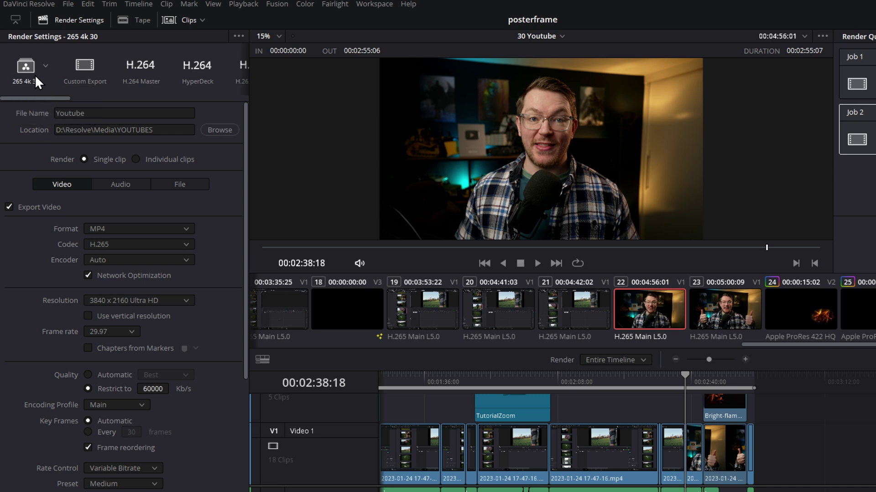
click(238, 36)
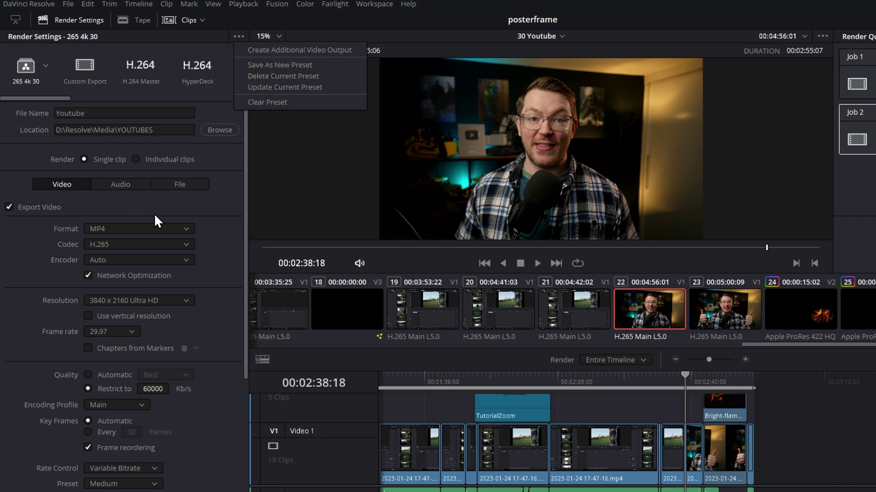
Change the bitrate restriction from 60000 to 90000 Kb/s and update the 265 4k 30 preset
click(152, 389)
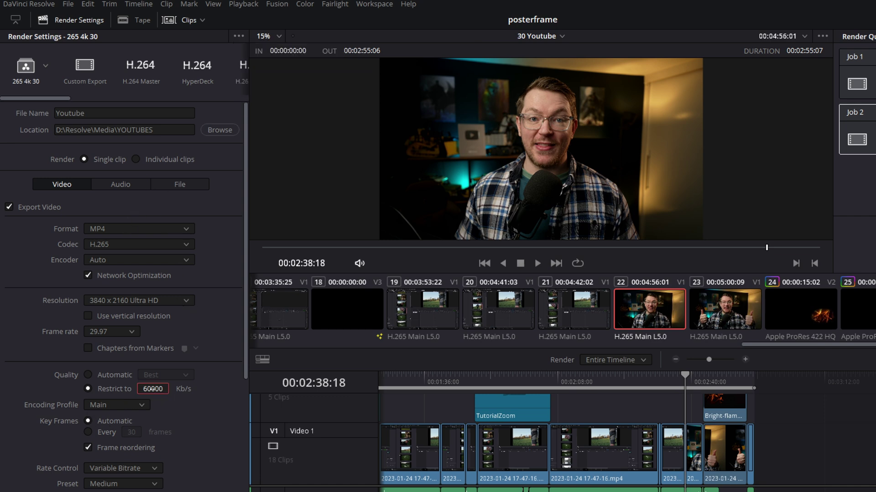
double_click(152, 389)
text(90000)
click(238, 37)
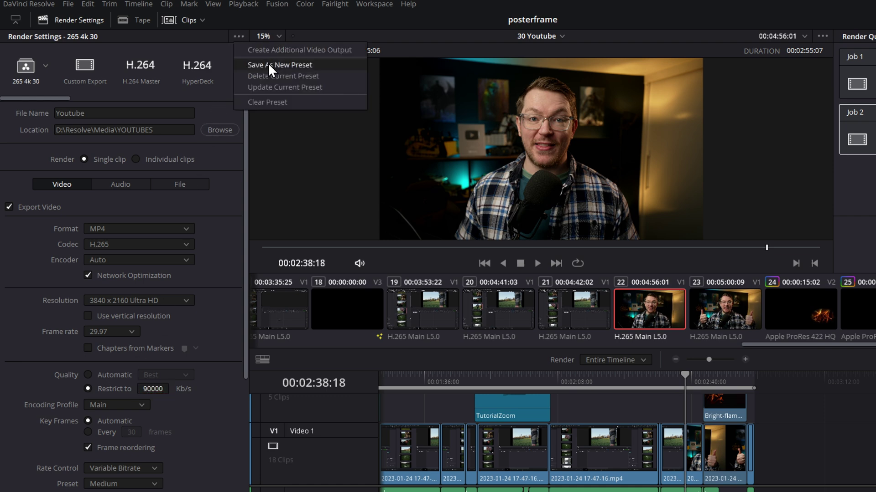
click(297, 87)
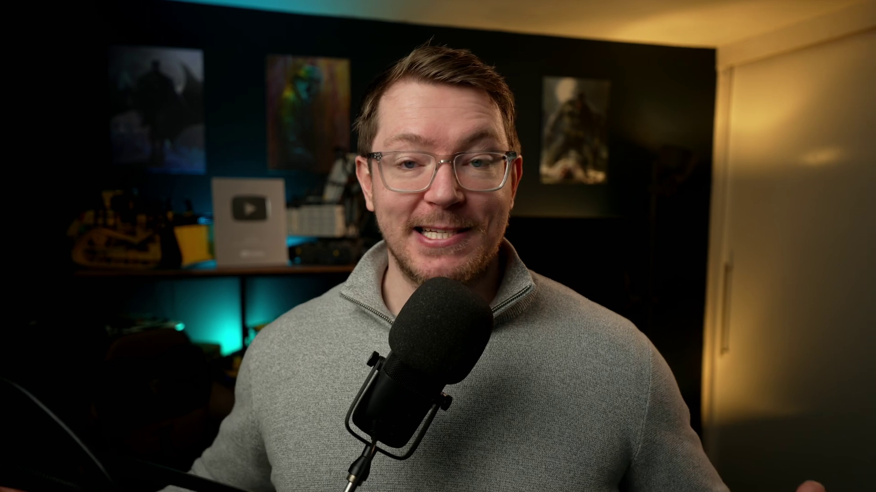